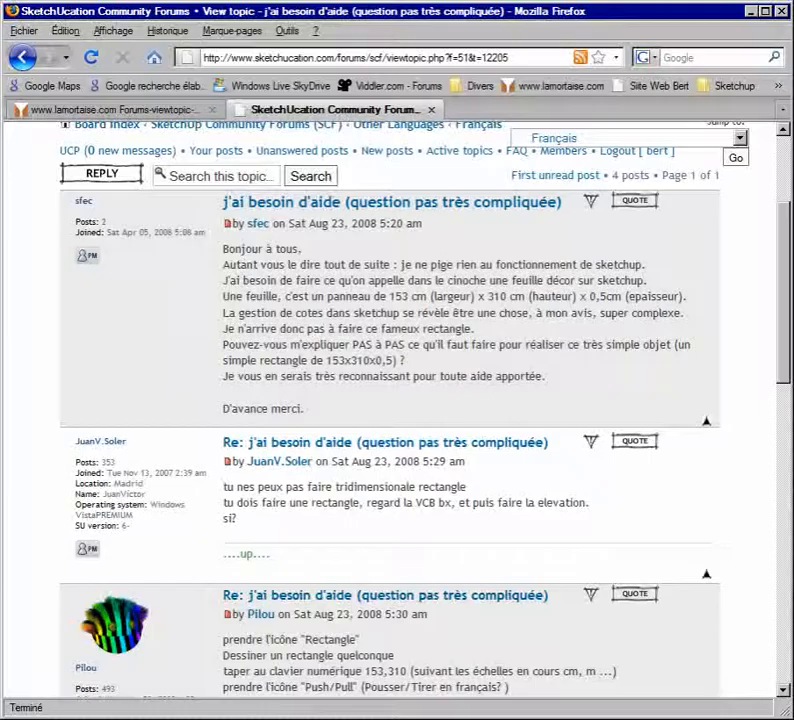
Switch to SketchUp and set the model's length units to the Décimal format in Centimètres
{"action": "left_click", "coordinate": [297, 718]}
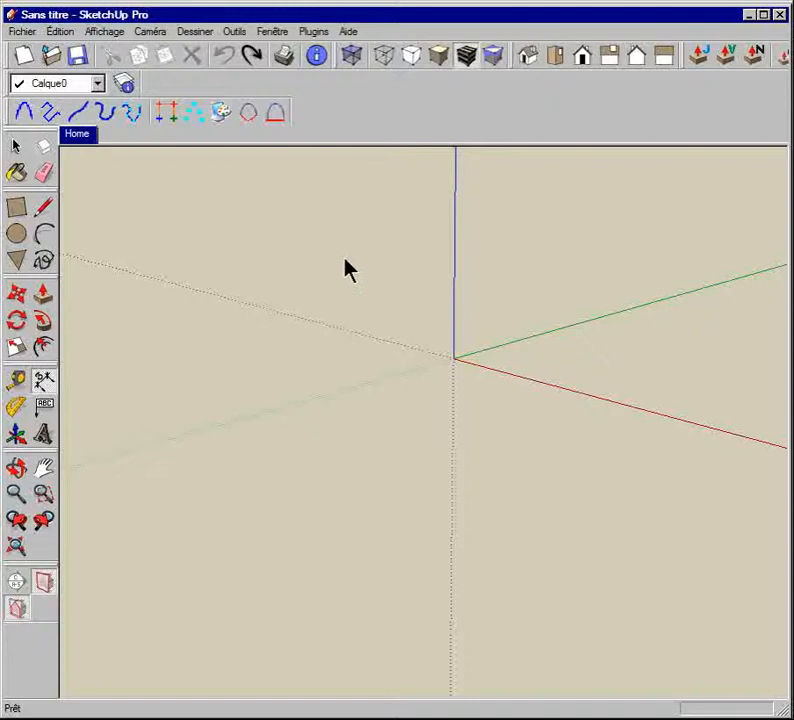
{"action": "left_click", "coordinate": [269, 31]}
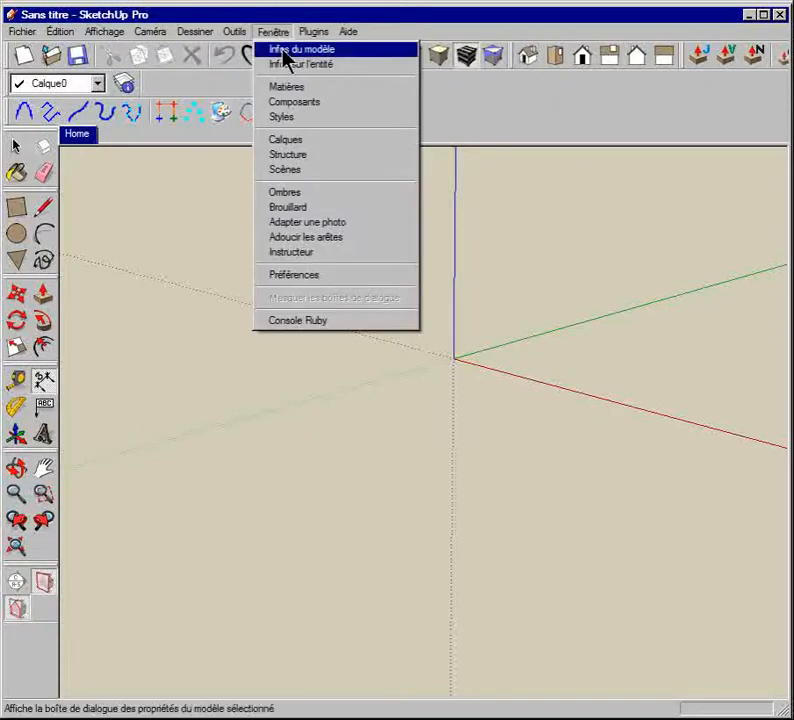
{"action": "left_click", "coordinate": [279, 50]}
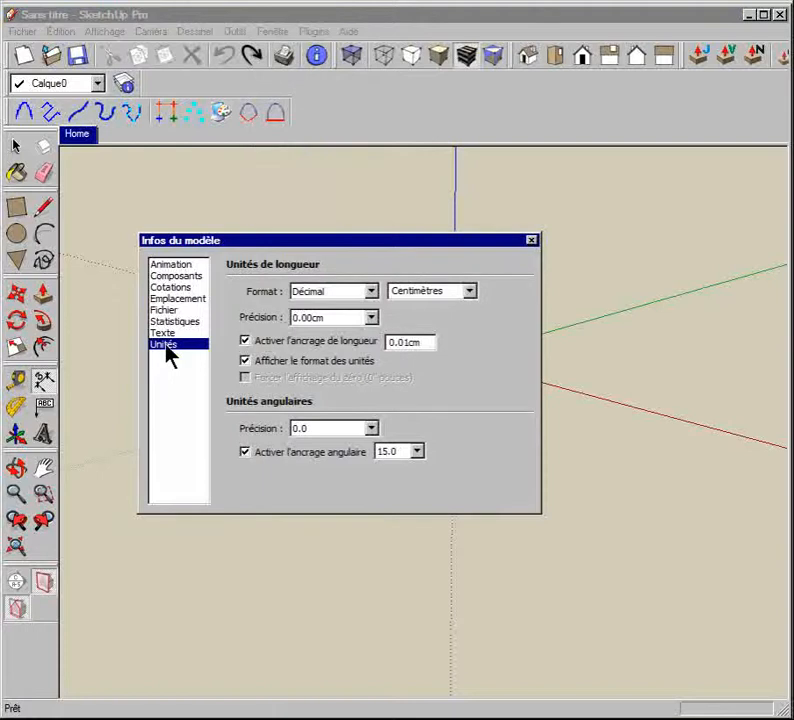
{"action": "left_click", "coordinate": [372, 292]}
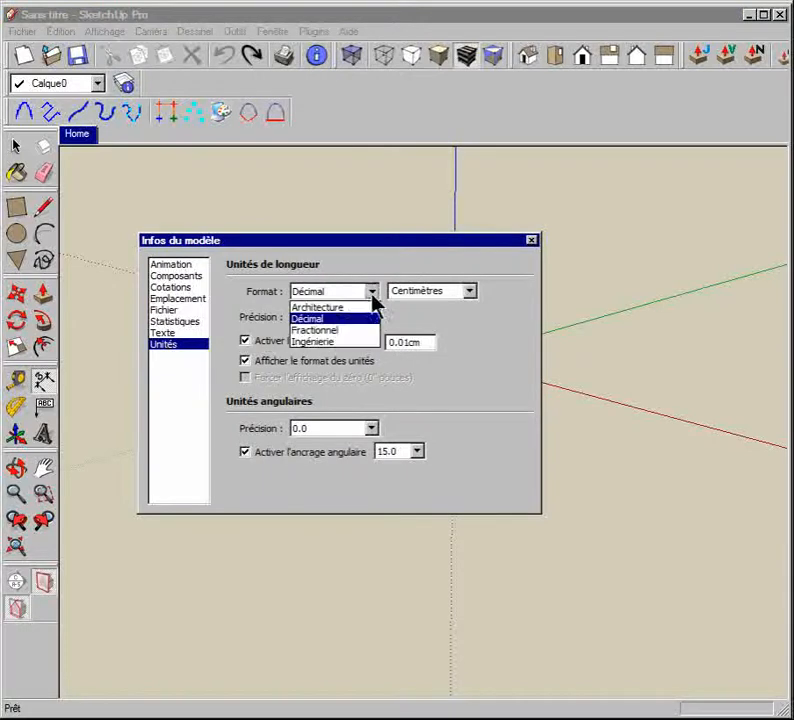
{"action": "left_click", "coordinate": [303, 320]}
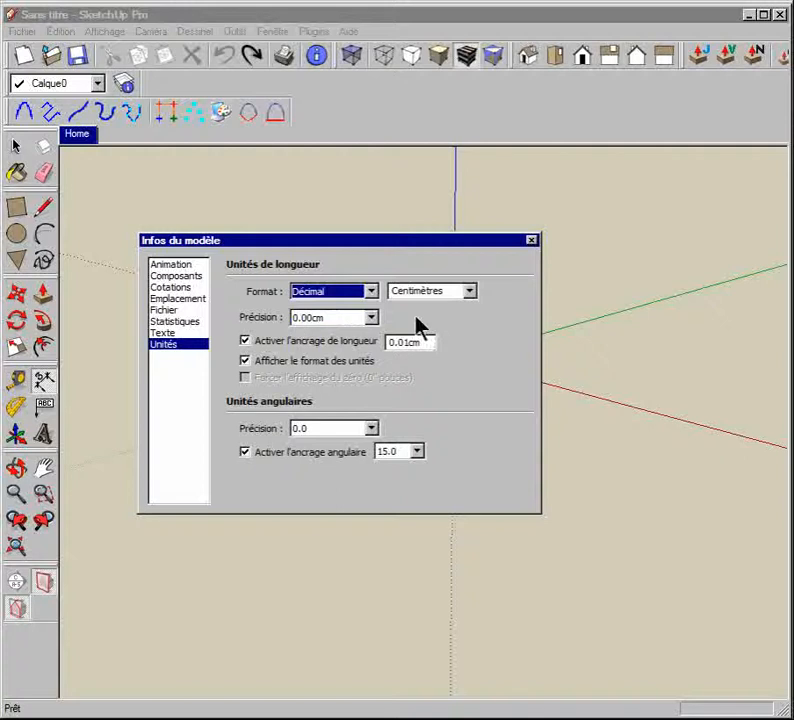
{"action": "left_click", "coordinate": [470, 292]}
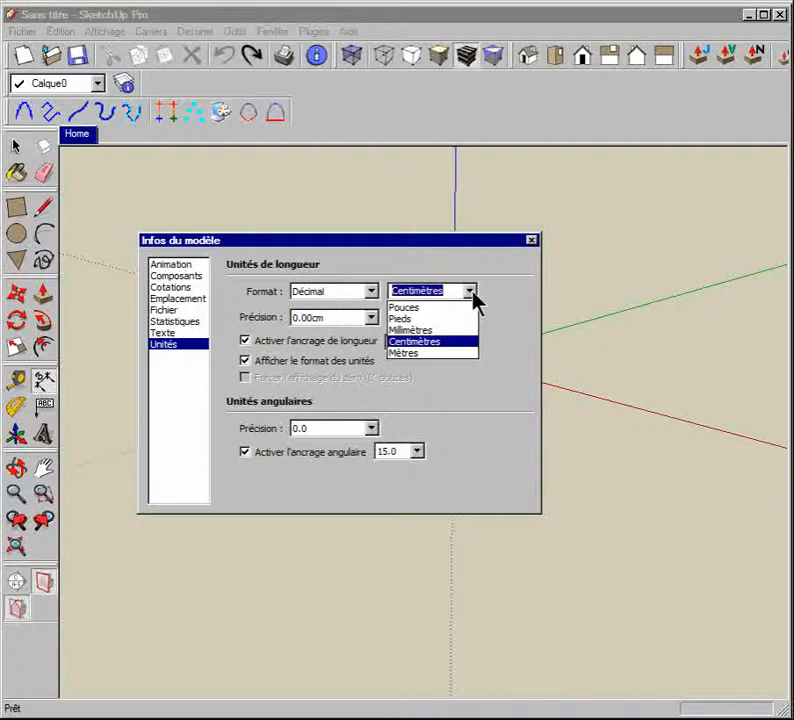
{"action": "left_click", "coordinate": [432, 344]}
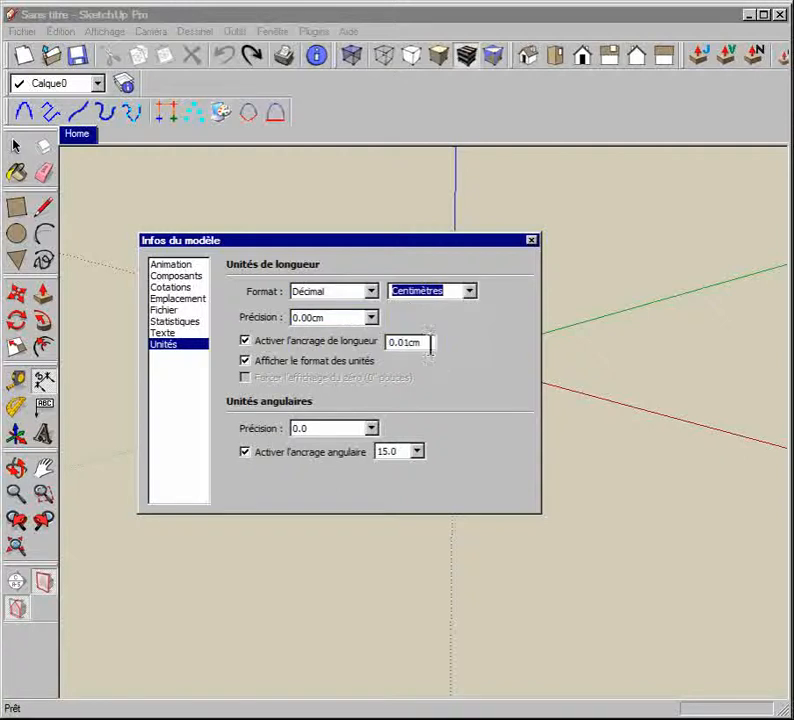
{"action": "left_click", "coordinate": [532, 242]}
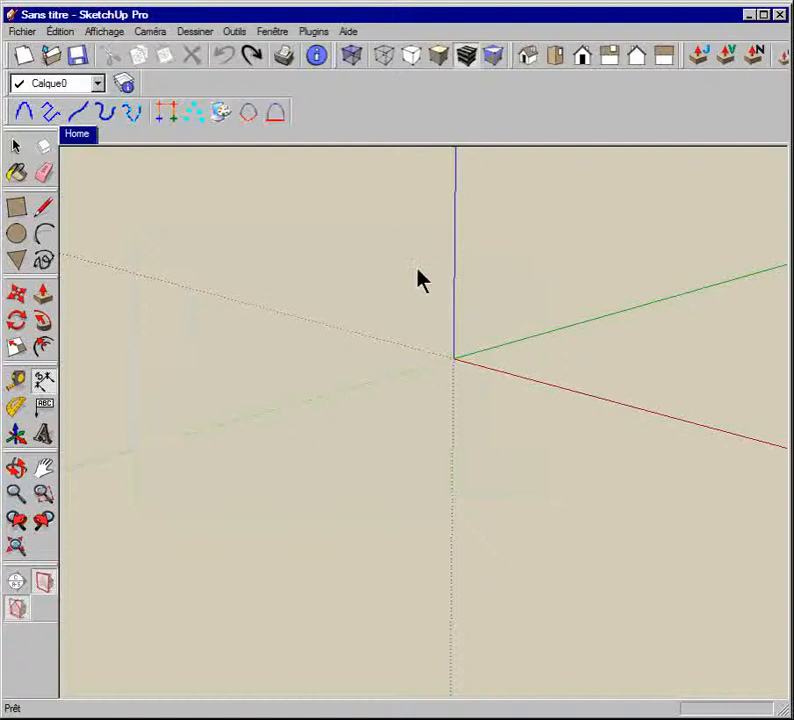
In the front view, draw a rectangle 153 cm wide and 310 cm high
{"action": "left_click", "coordinate": [587, 58]}
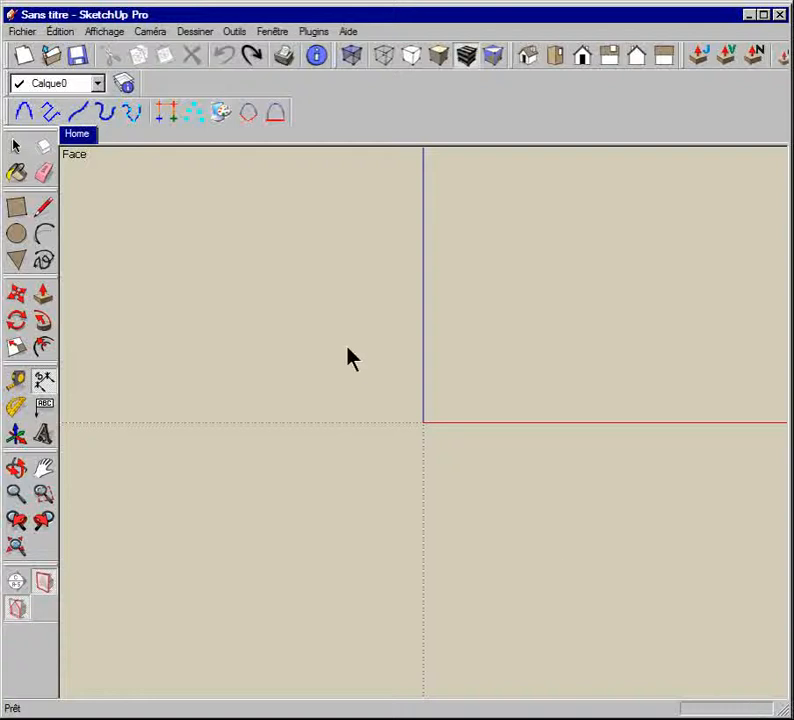
{"action": "left_click", "coordinate": [14, 212]}
{"action": "left_click", "coordinate": [277, 292]}
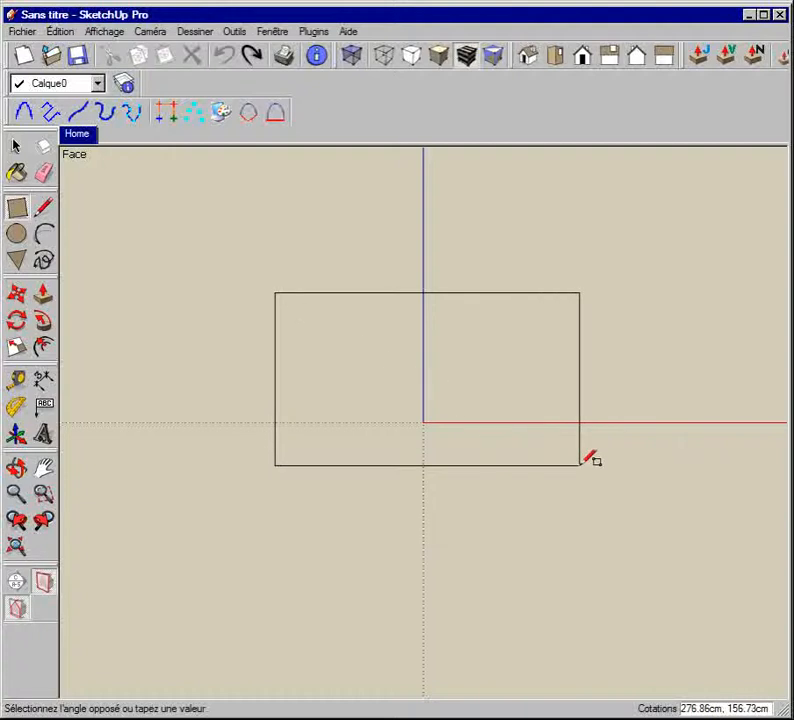
{"action": "left_click", "coordinate": [581, 464]}
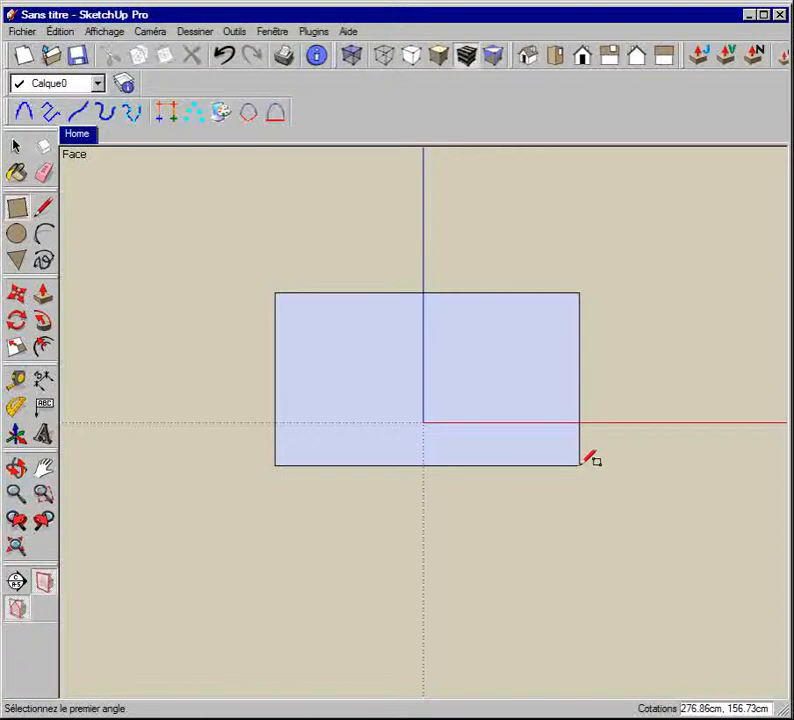
{"action": "type", "text": "1"}
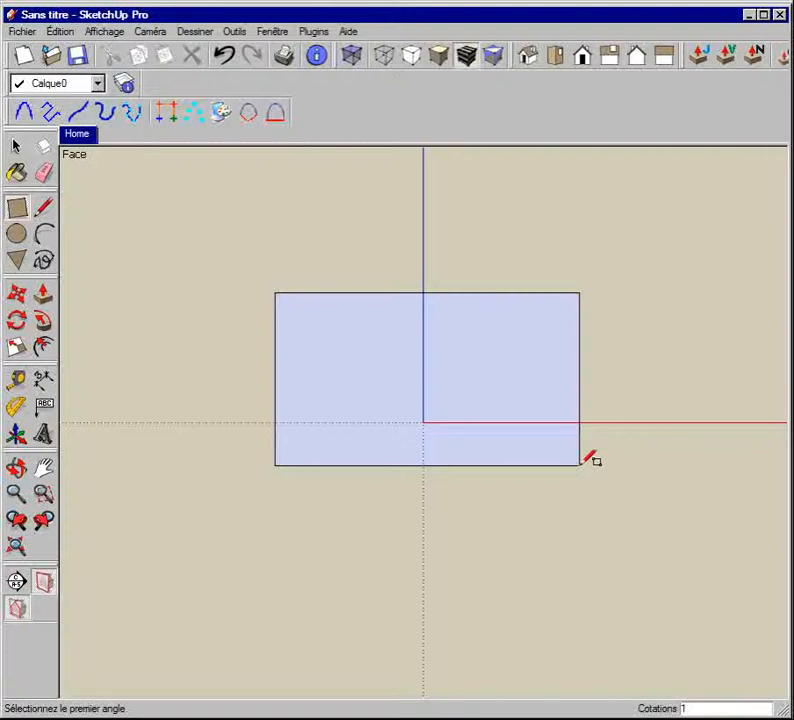
{"action": "type", "text": "53,"}
{"action": "type", "text": "310"}
{"action": "key", "text": "Return"}
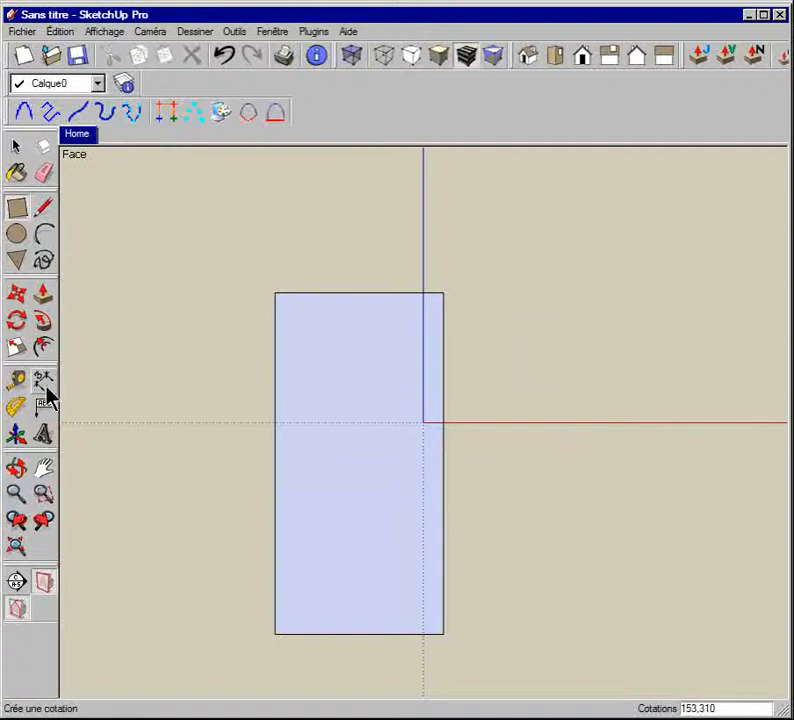
In the isometric view, Push/Pull the rectangle to a thickness of 0.5 cm and inspect its lower corner up close
{"action": "left_click", "coordinate": [530, 62]}
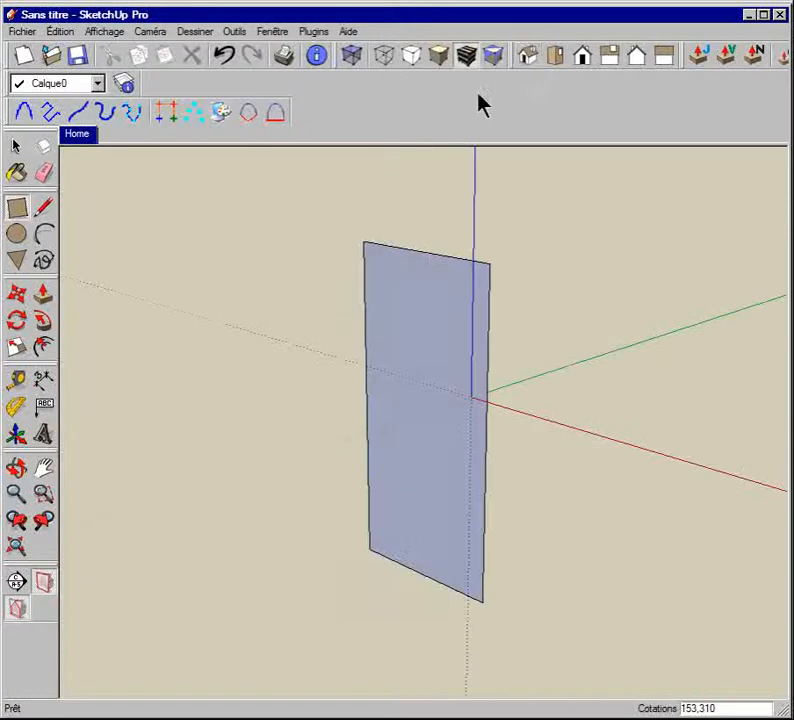
{"action": "left_click", "coordinate": [45, 297]}
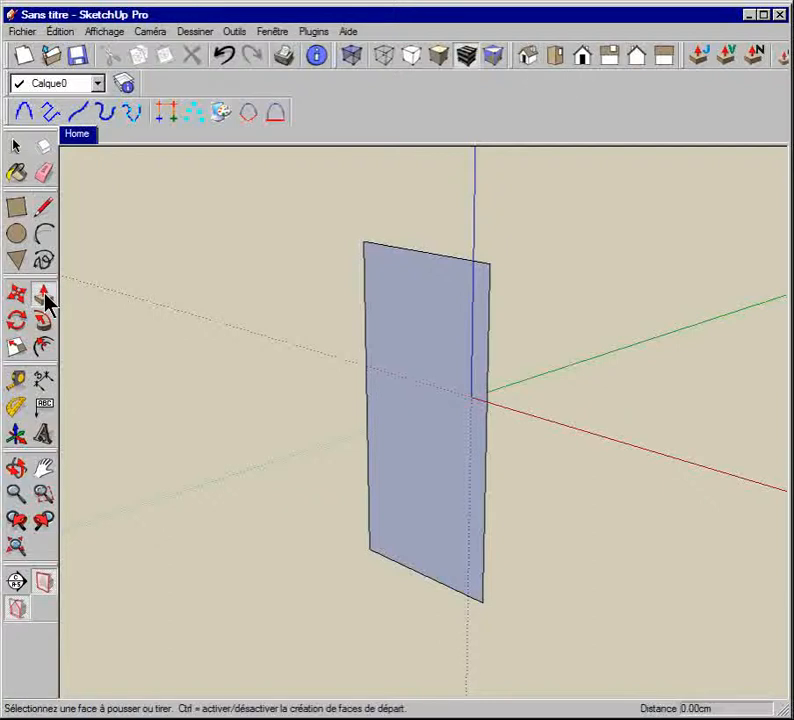
{"action": "left_click", "coordinate": [433, 452]}
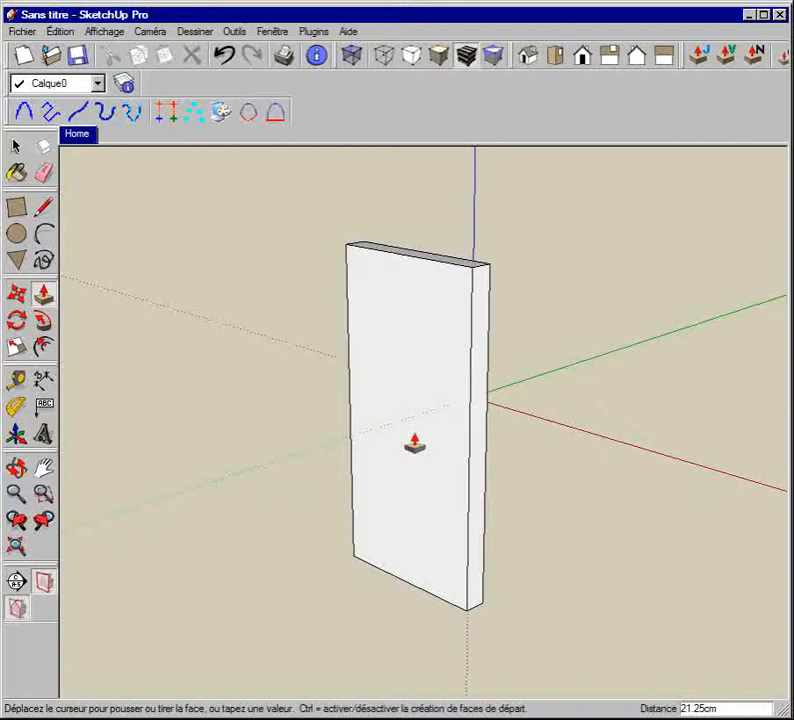
{"action": "left_click", "coordinate": [414, 444]}
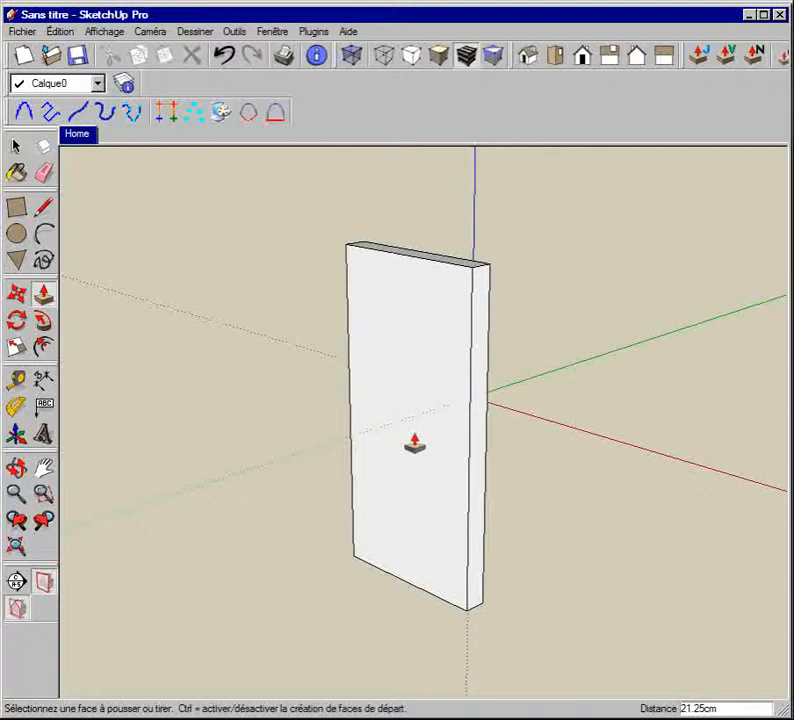
{"action": "type", "text": "0"}
{"action": "type", "text": ",5"}
{"action": "key", "text": "Return"}
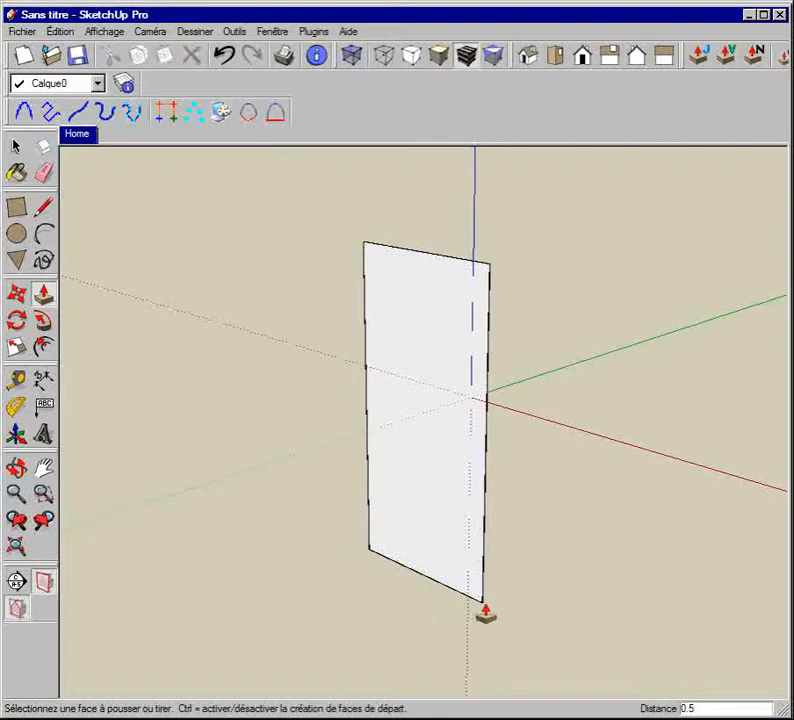
{"action": "scroll", "coordinate": [484, 610], "scroll_direction": "up", "scroll_amount": 6}
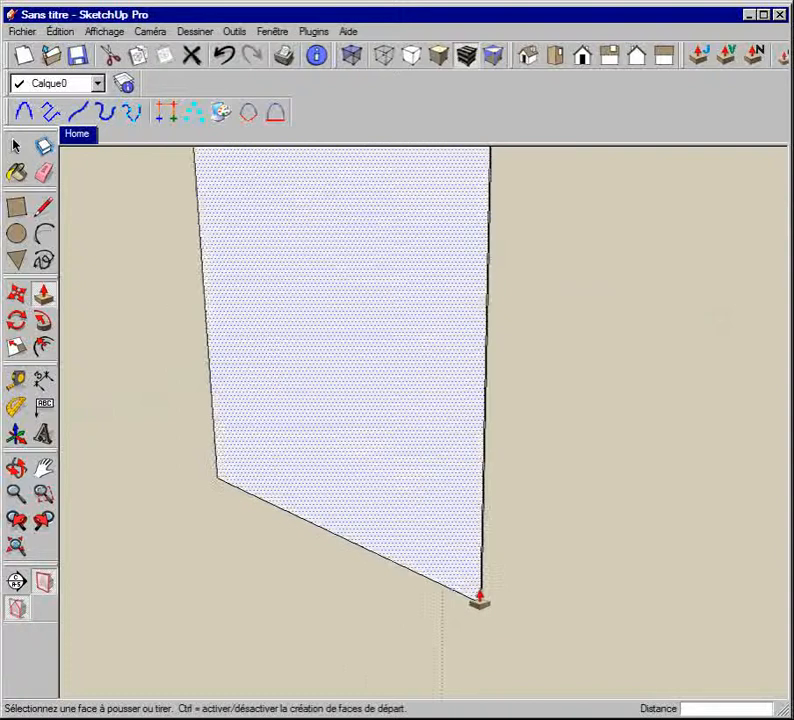
{"action": "scroll", "coordinate": [479, 593], "scroll_direction": "up", "scroll_amount": 4}
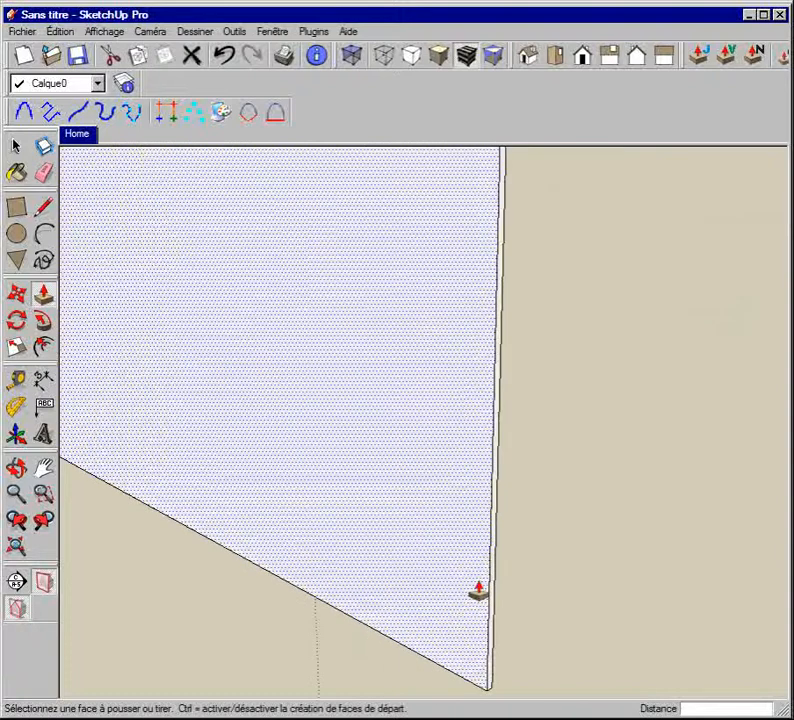
{"action": "left_click", "coordinate": [17, 522]}
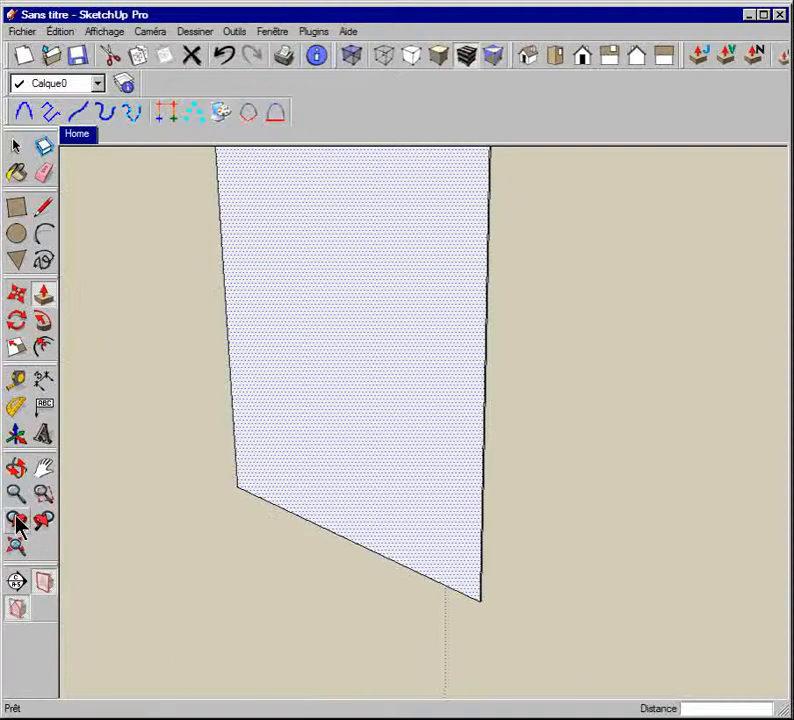
{"action": "left_click", "coordinate": [17, 523]}
{"action": "key", "text": "ctrl+t"}
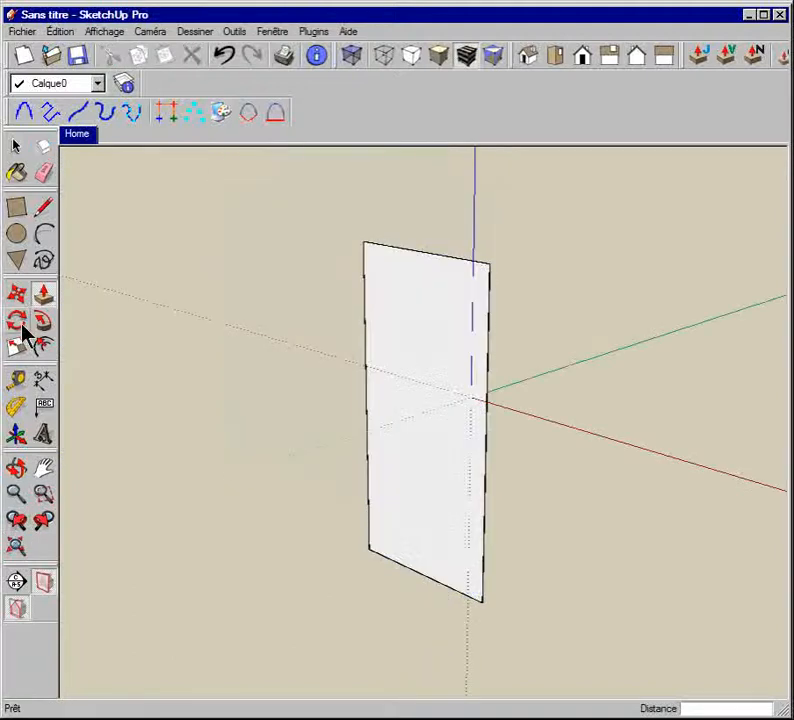
Add linear dimensions for the panel's width above its top edge and its height beside its left edge
{"action": "left_click", "coordinate": [44, 382]}
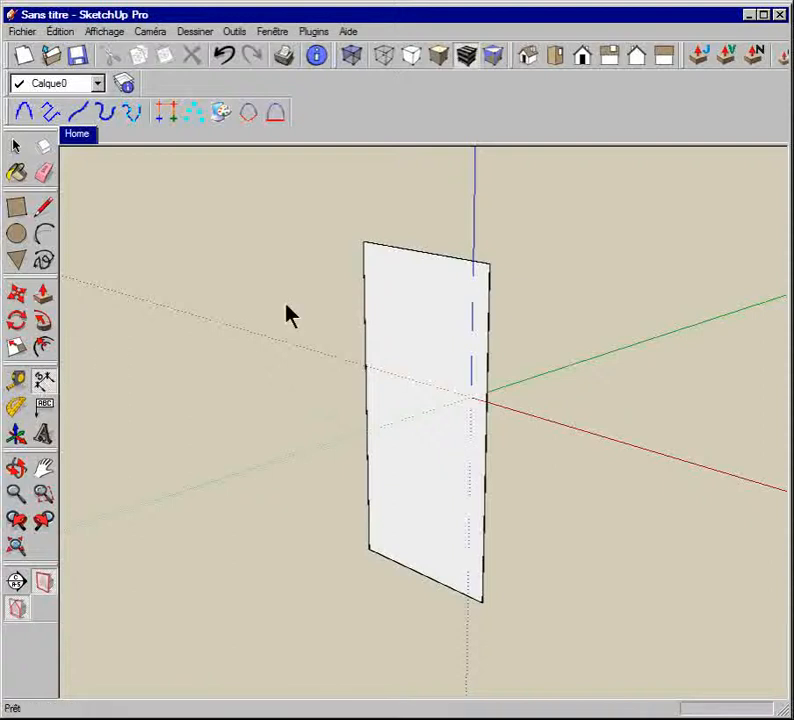
{"action": "left_click", "coordinate": [364, 243]}
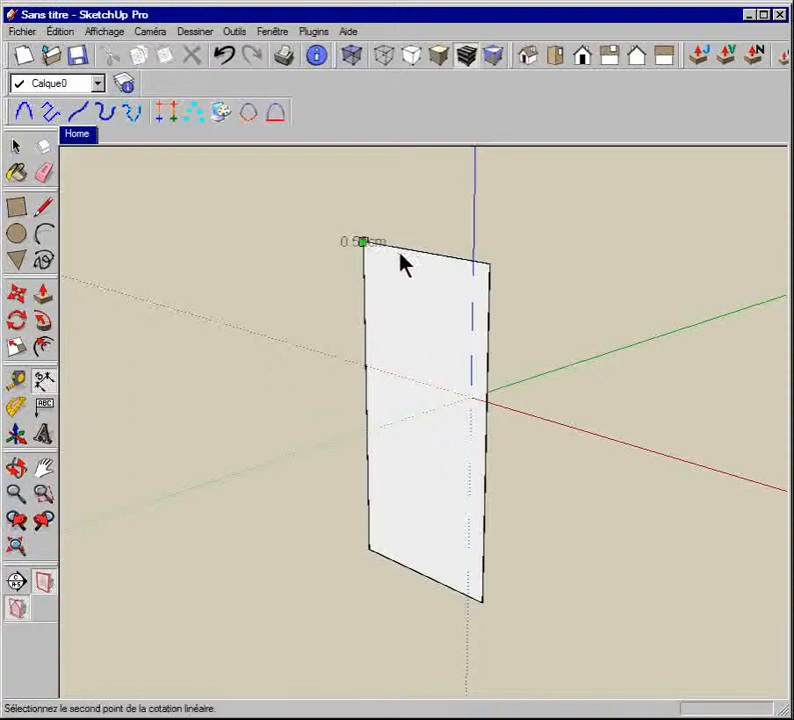
{"action": "left_click", "coordinate": [489, 263]}
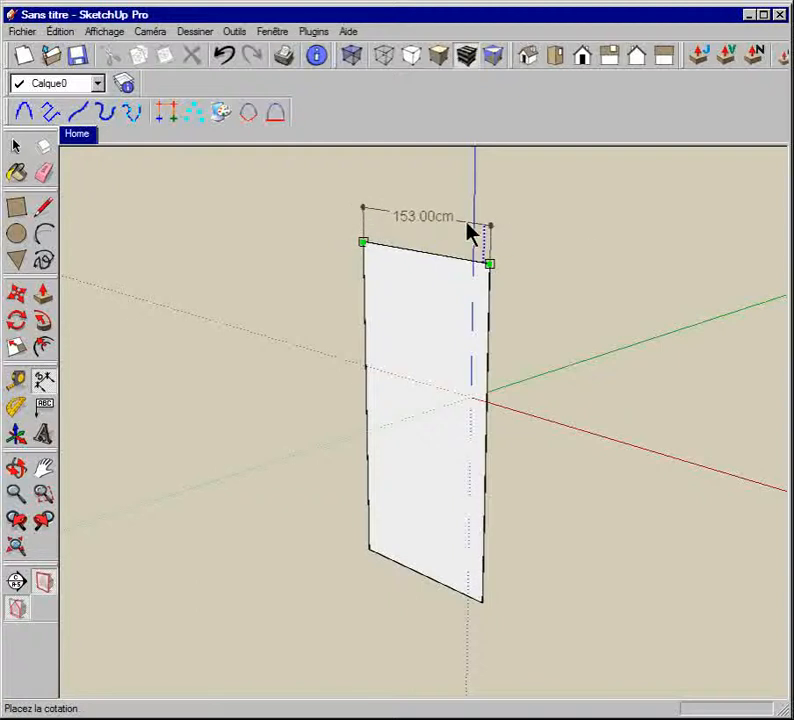
{"action": "left_click", "coordinate": [469, 223]}
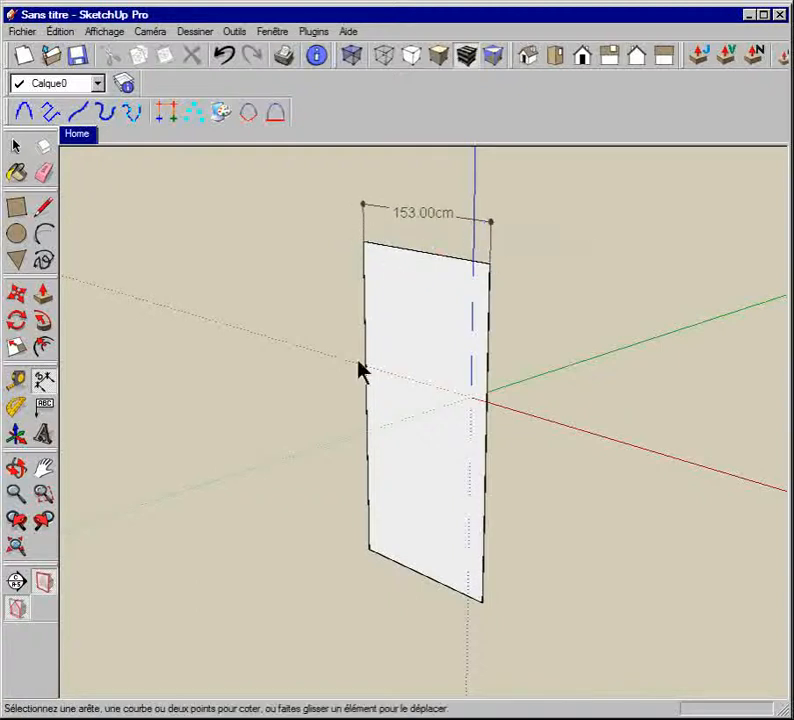
{"action": "left_click", "coordinate": [364, 245]}
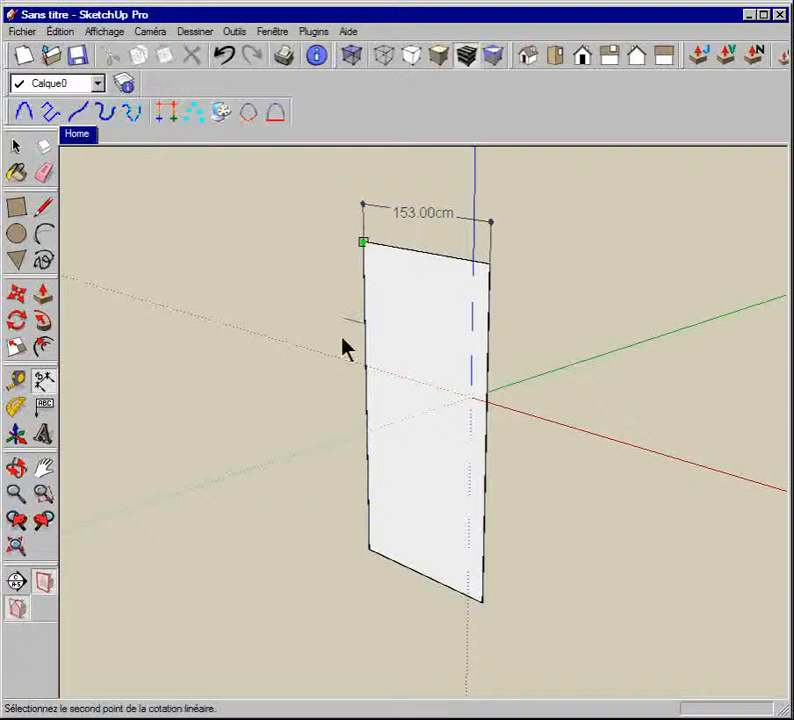
{"action": "left_click", "coordinate": [368, 550]}
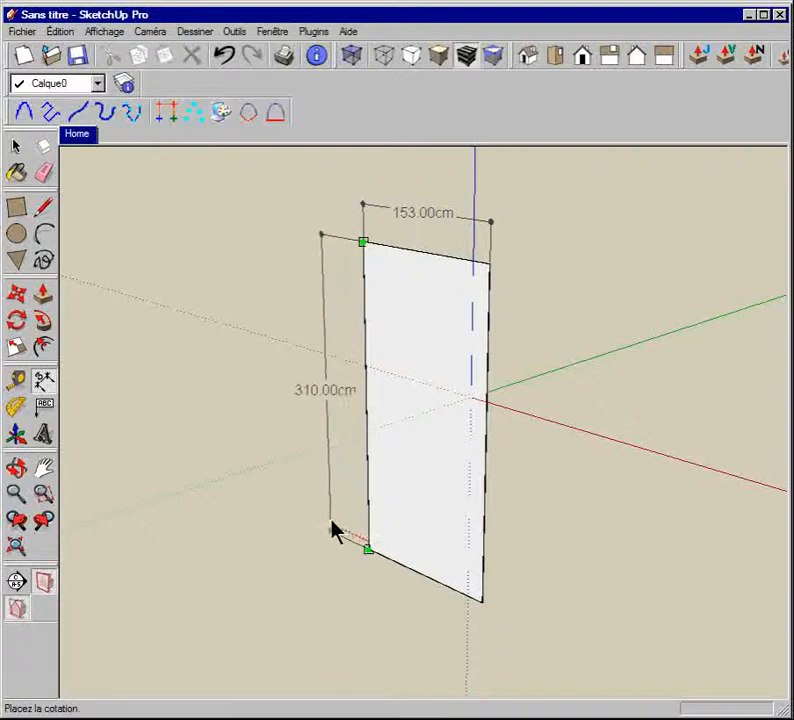
{"action": "left_click", "coordinate": [323, 527]}
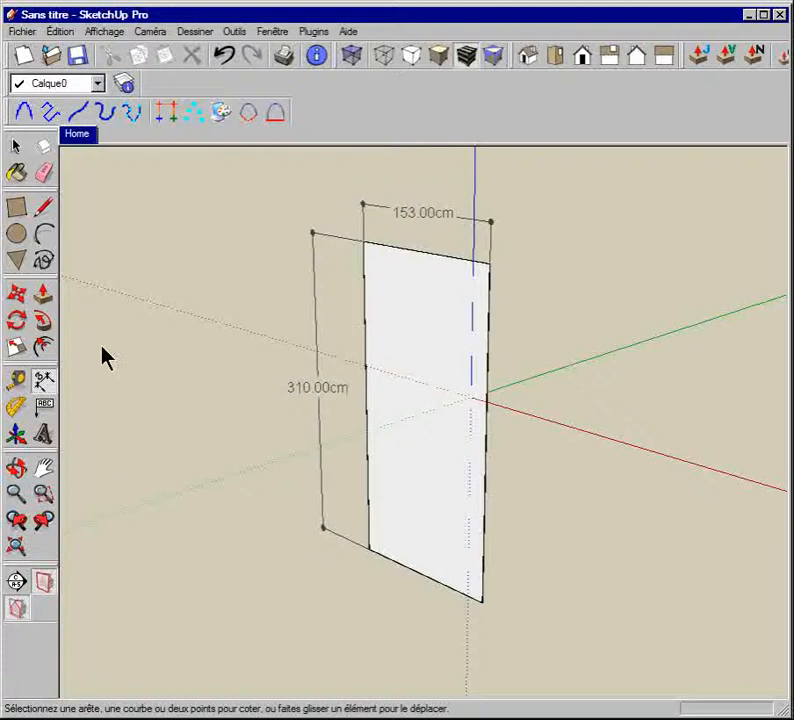
Hide the drawing axes in the model view
{"action": "left_click", "coordinate": [108, 32]}
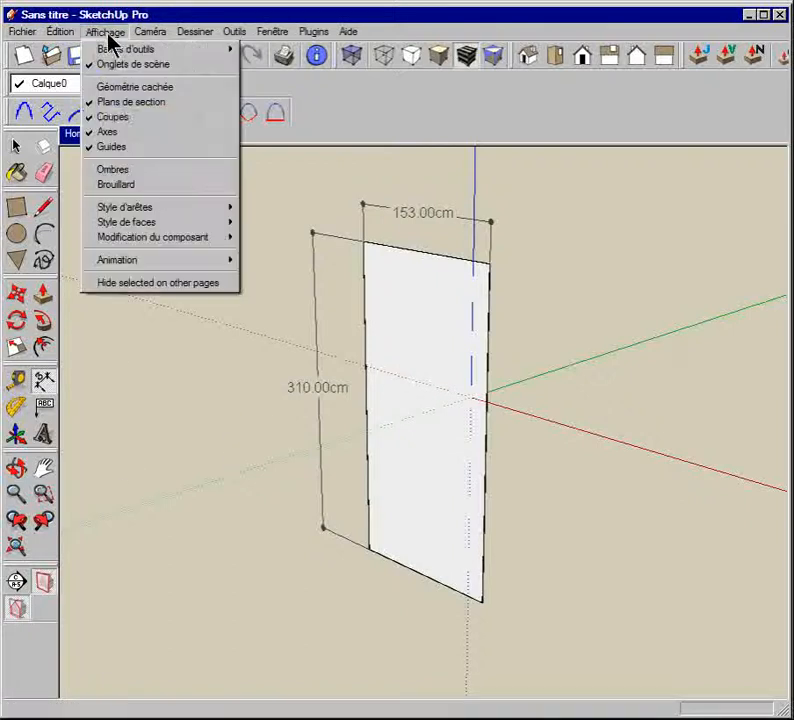
{"action": "left_click", "coordinate": [116, 134]}
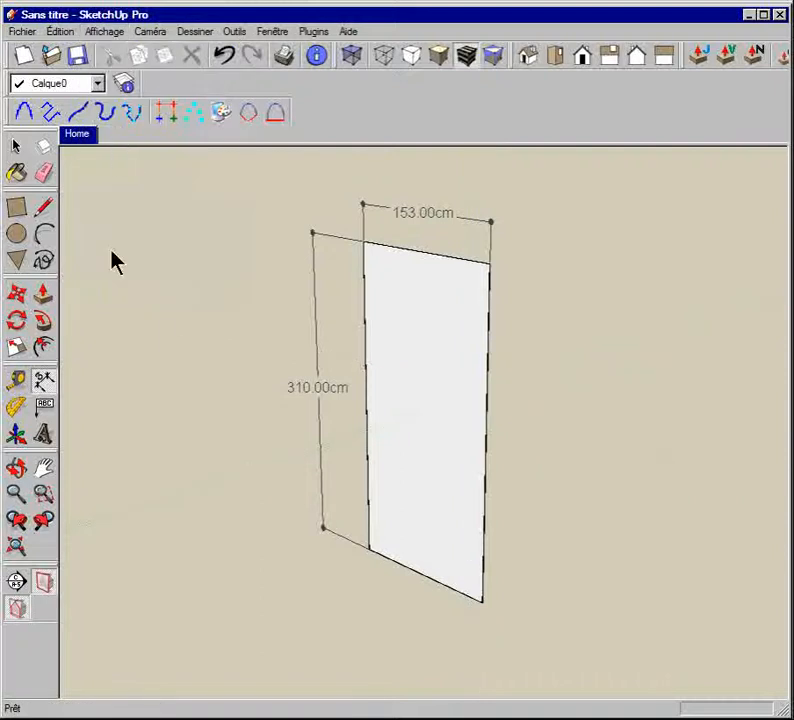